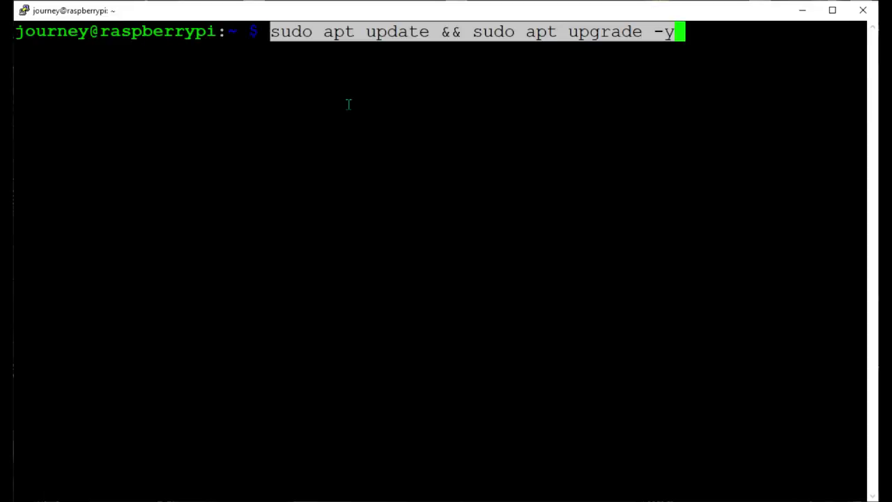
- Update and upgrade all system packages, and install git, build-essential, cmake, python3 and python3-pip with automatic confirmation
{"action": "key", "text": "Return"}
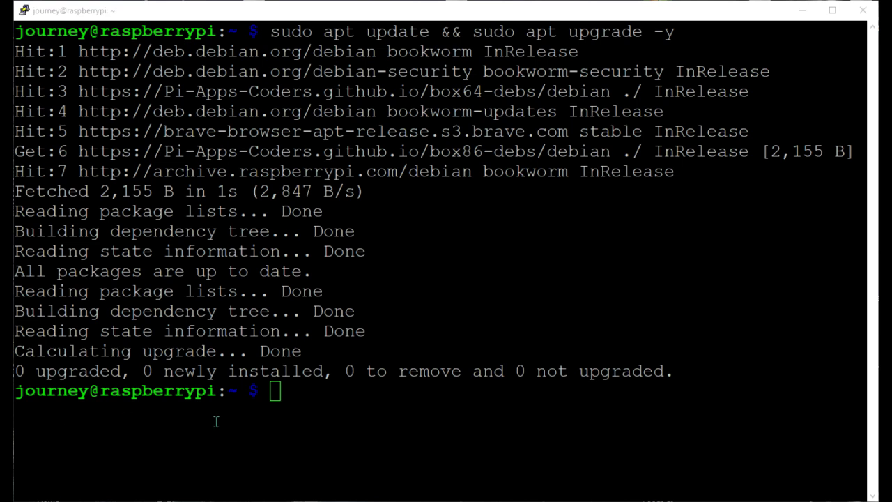
{"action": "left_click", "coordinate": [284, 392]}
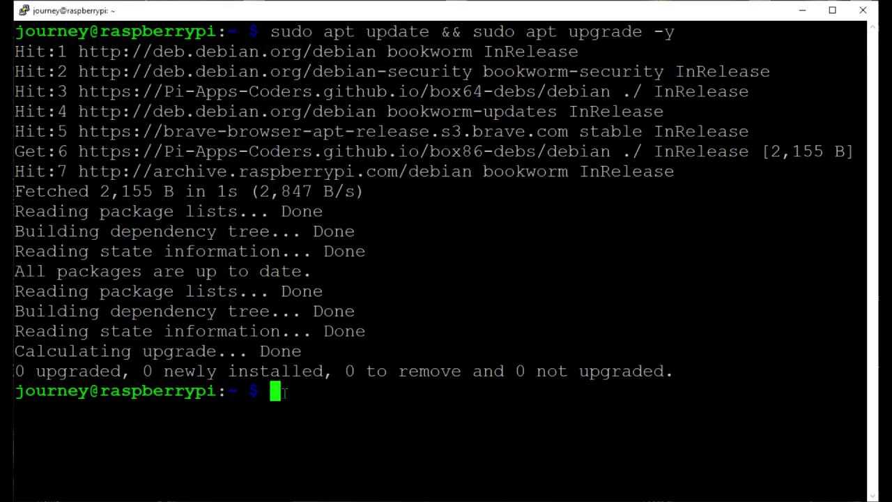
{"action": "right_click", "coordinate": [282, 394]}
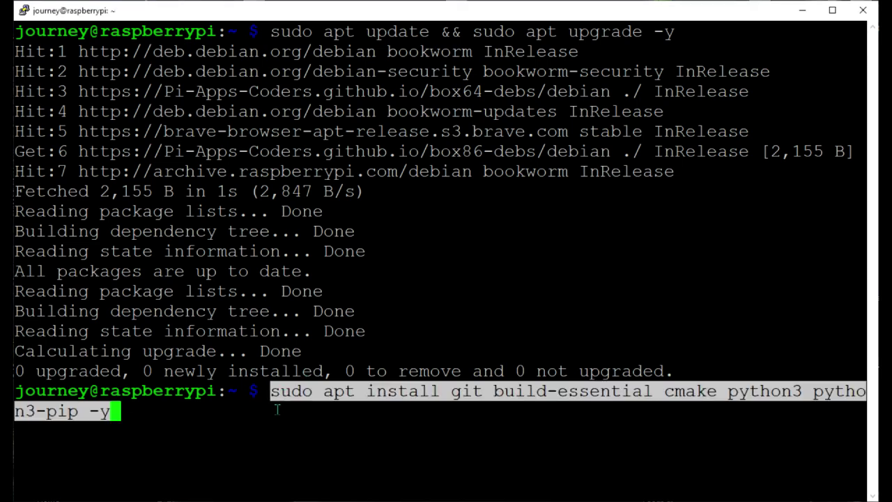
{"action": "key", "text": "Return"}
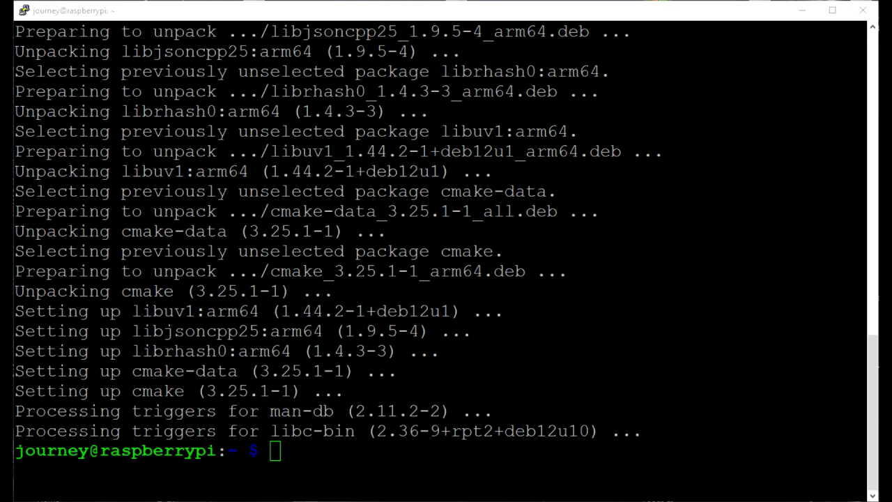
- Try to install gradio with pip3, clear the terminal and attempt the same installation again
{"action": "left_click", "coordinate": [275, 452]}
{"action": "right_click", "coordinate": [276, 451]}
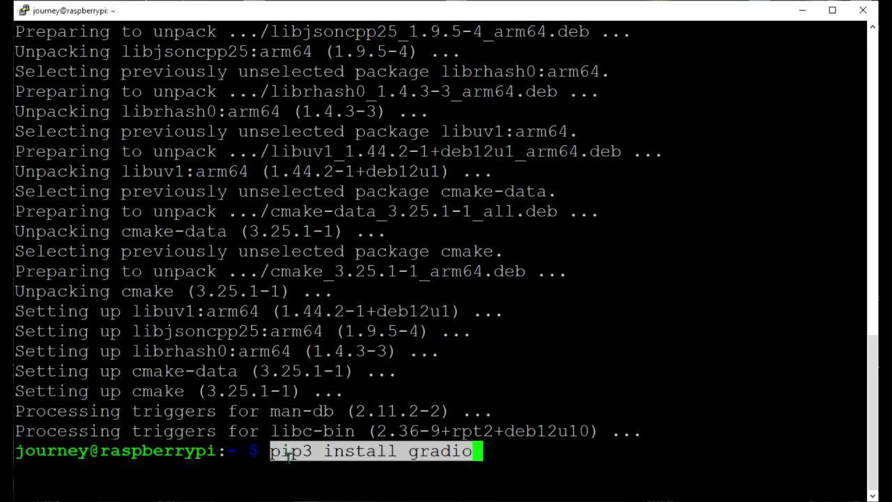
{"action": "key", "text": "Return"}
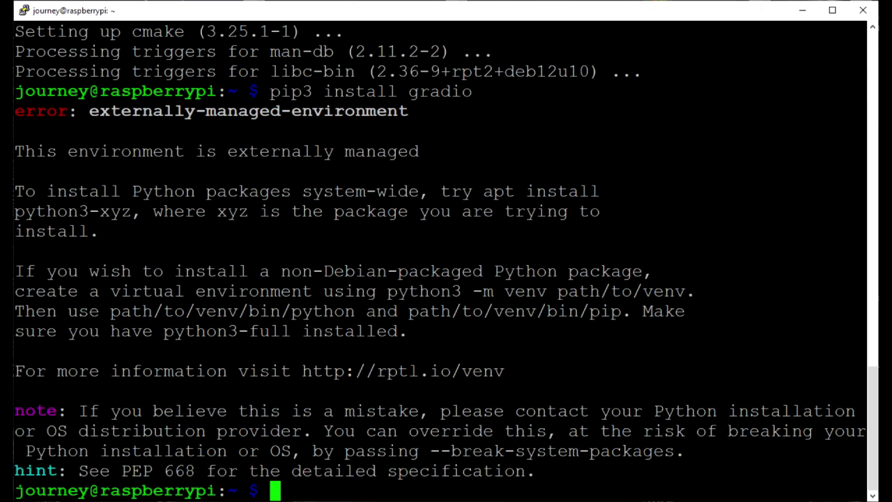
{"action": "key", "text": "ctrl+l"}
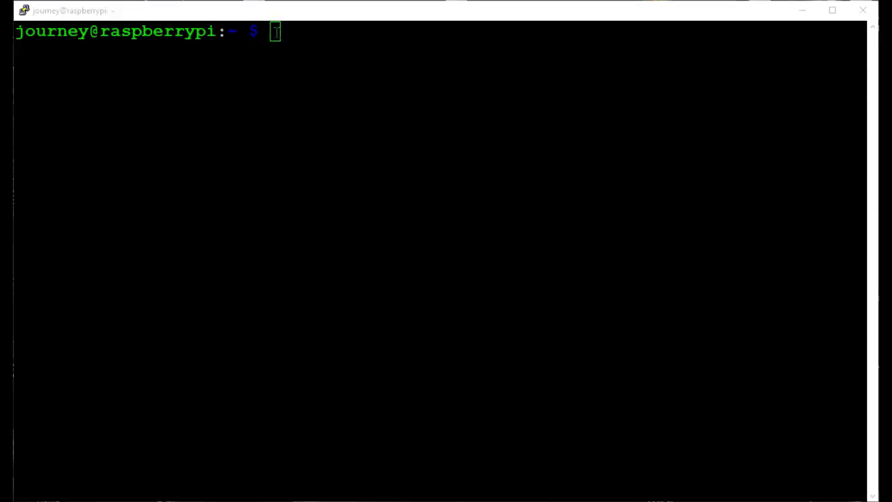
{"action": "right_click", "coordinate": [276, 33]}
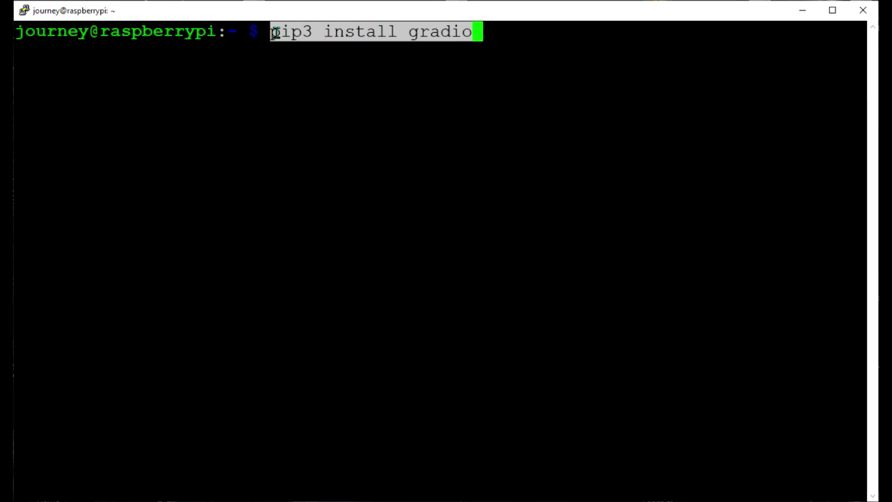
{"action": "key", "text": "Return"}
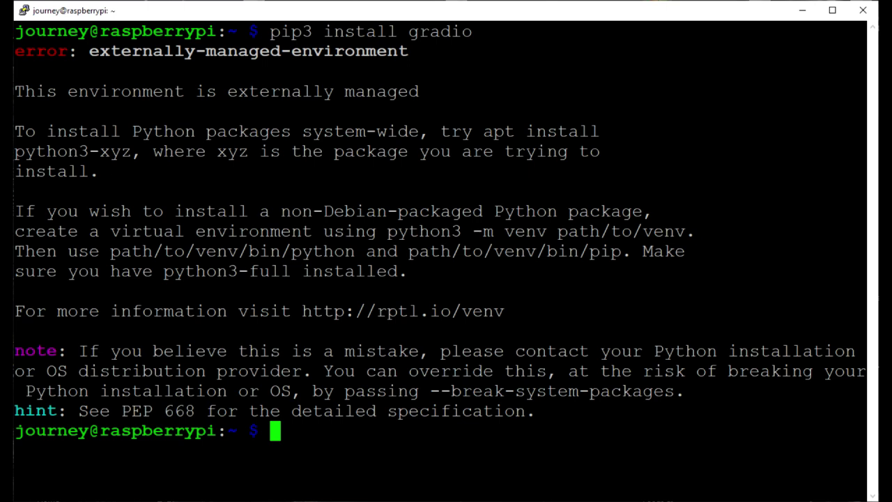
- Install gradio with pip3 using the --break-system-packages option
{"action": "key", "text": "alt+Tab"}
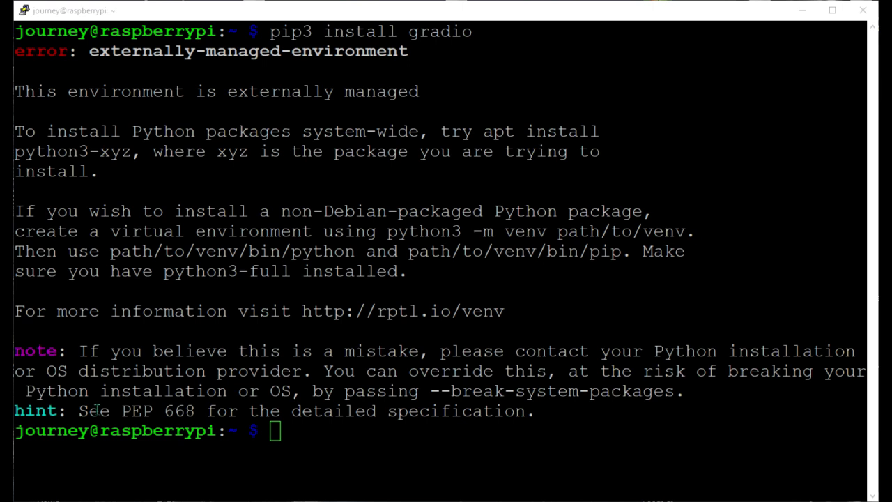
{"action": "left_click", "coordinate": [274, 431]}
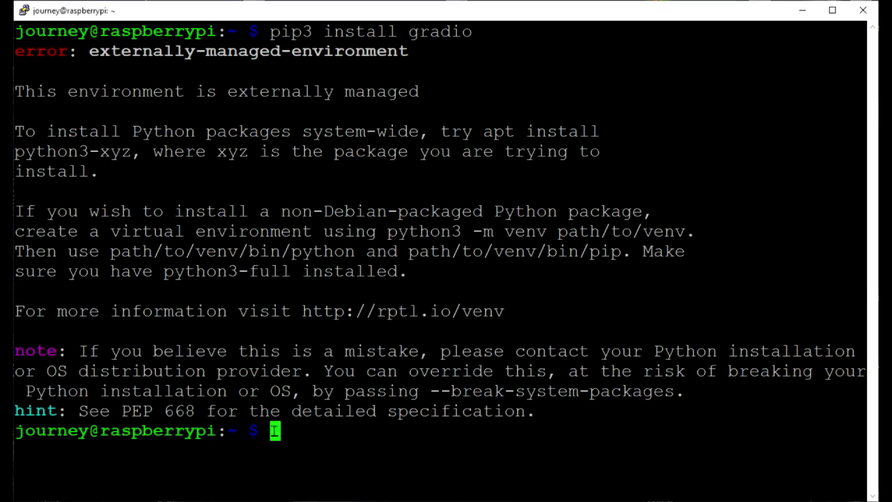
{"action": "right_click", "coordinate": [275, 431]}
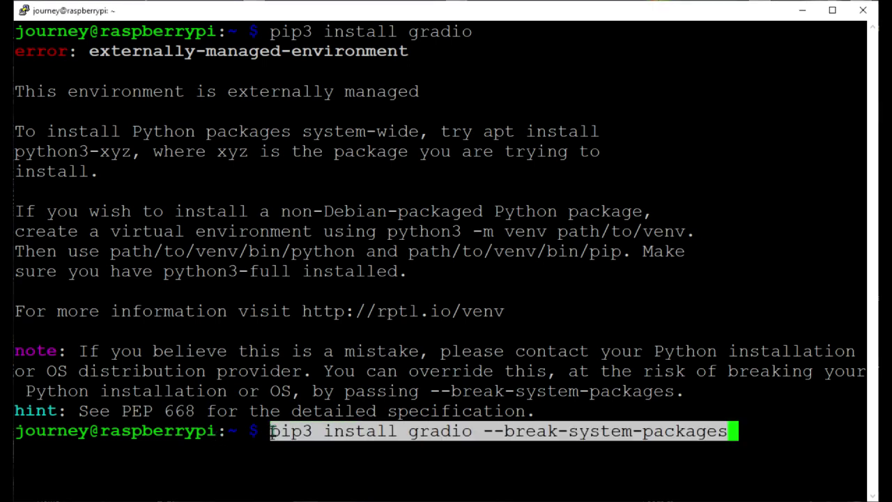
{"action": "key", "text": "Return"}
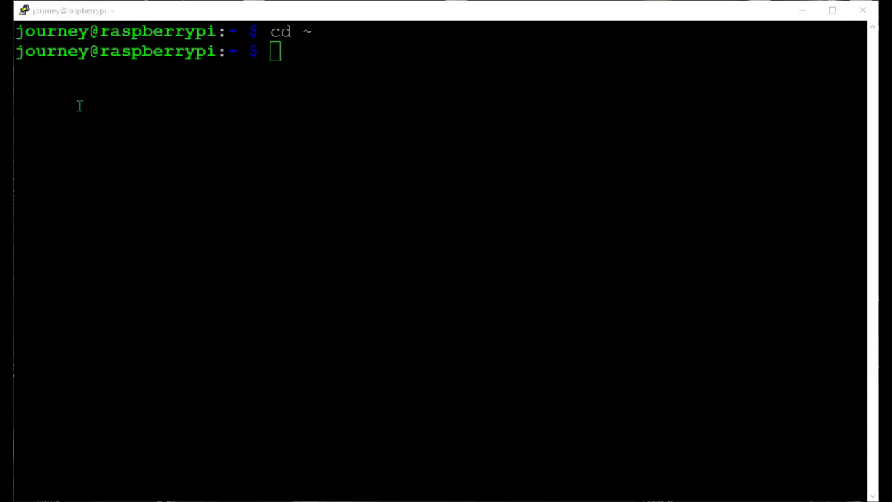
{"action": "left_click", "coordinate": [274, 52]}
{"action": "right_click", "coordinate": [274, 53]}
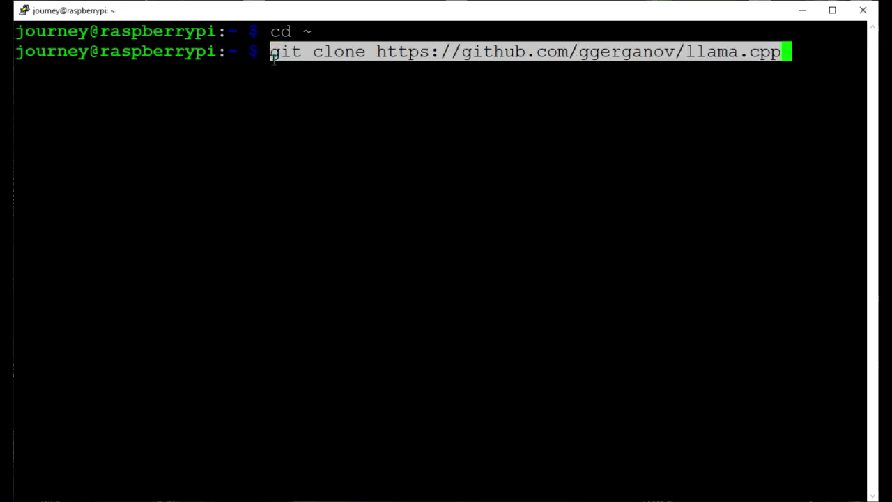
{"action": "type", "text": "'"}
{"action": "key", "text": "BackSpace"}
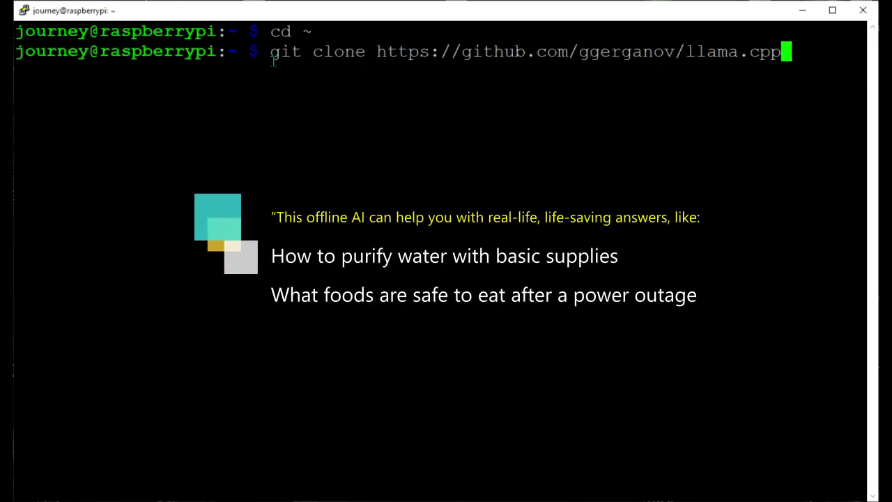
{"action": "key", "text": "Return"}
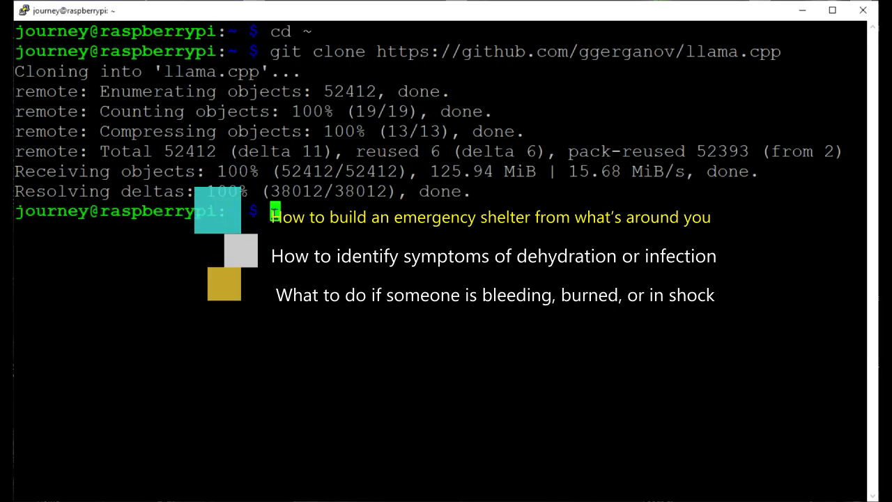
- Change into the llama.cpp directory, create a subdirectory named build and enter it
{"action": "type", "text": "cd llama.cpp"}
{"action": "key", "text": "Return"}
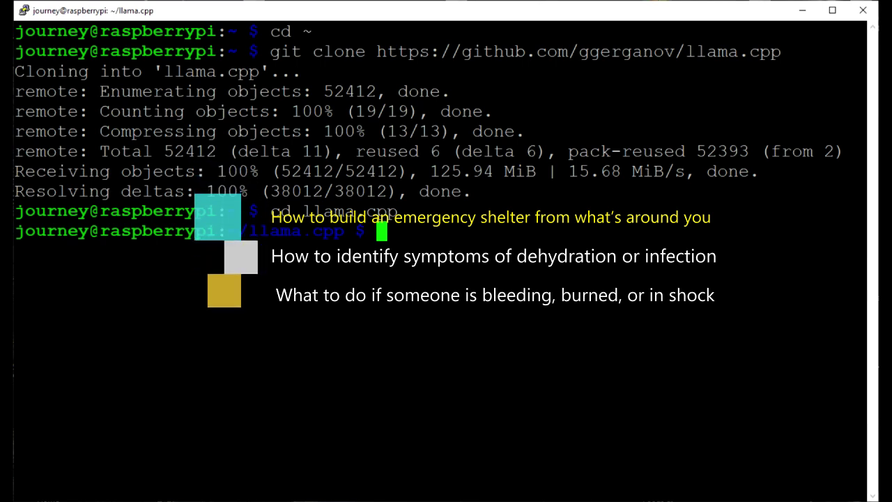
{"action": "key", "text": "alt+Tab"}
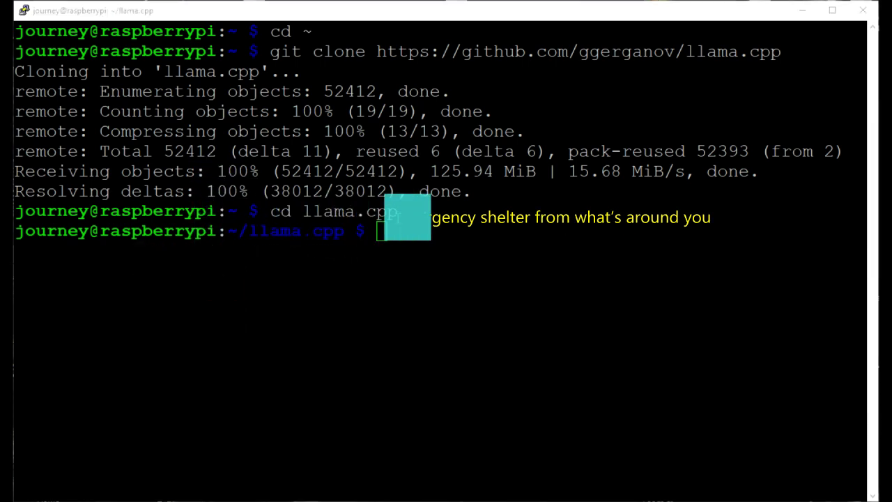
{"action": "left_click", "coordinate": [379, 231]}
{"action": "right_click", "coordinate": [379, 232]}
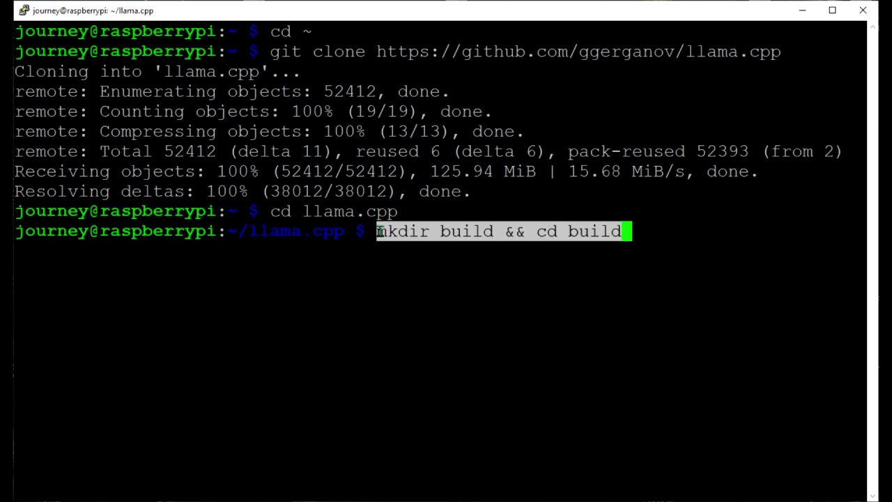
{"action": "key", "text": "Return"}
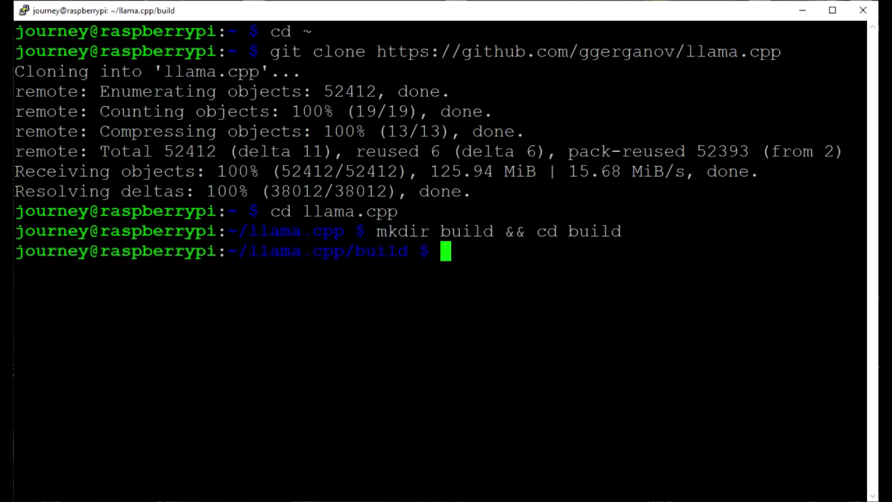
- Try to configure llama.cpp with CMake in the build directory and cancel the stray text pasted at the prompt
{"action": "key", "text": "alt+Tab"}
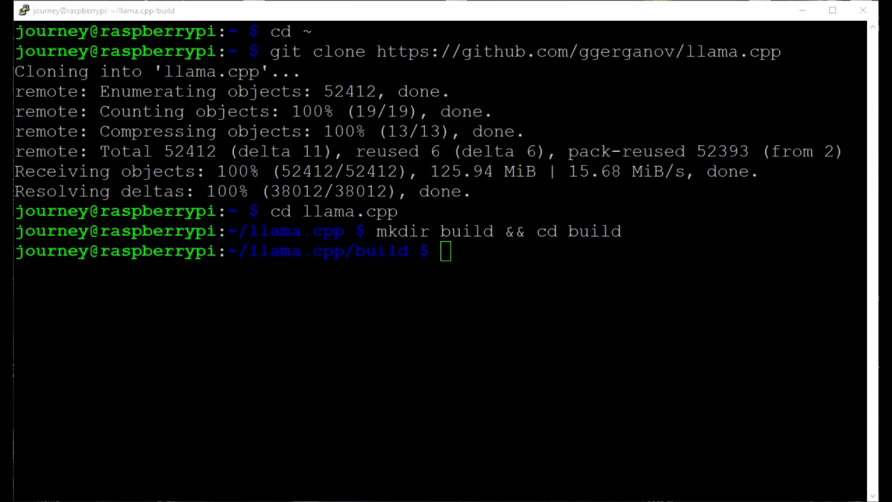
{"action": "left_click", "coordinate": [447, 251]}
{"action": "right_click", "coordinate": [447, 251]}
{"action": "key", "text": "Return"}
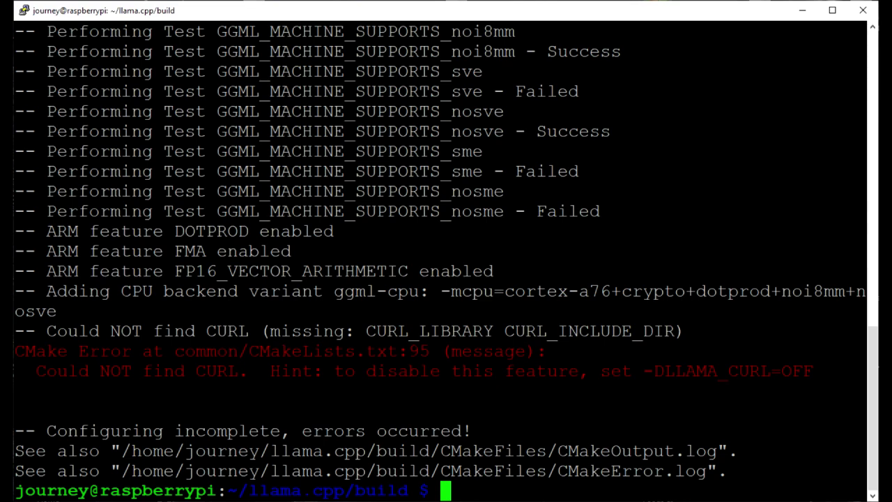
{"action": "type", "text": "-- Could NOT find CURL (missing: CURL_LIBRARY CURL_INCLUDE_DIR) CMake Error at common/CMakeLists.txt:95 (message):   Could NOT find CURL.  Hint: to disable this feature, set -DLLAMA_CURL=OFF"}
{"action": "key", "text": "ctrl+c"}
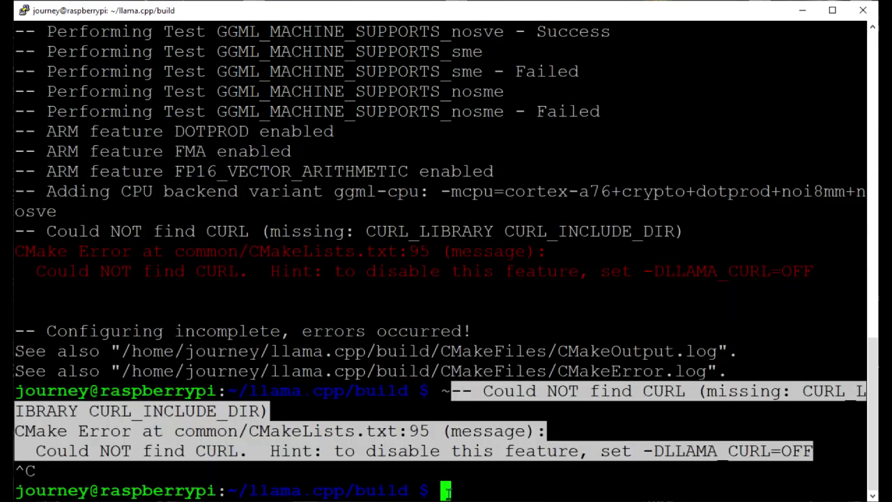
- Switch to the Raspberry Pi desktop, minimize the screen recorder window and execute the Disaster Bot script
{"action": "key", "text": "alt+Tab"}
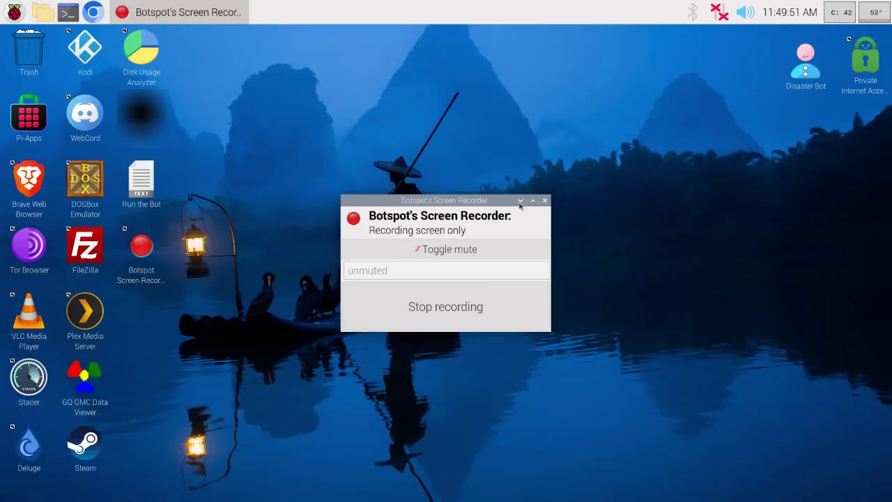
{"action": "left_click", "coordinate": [520, 202]}
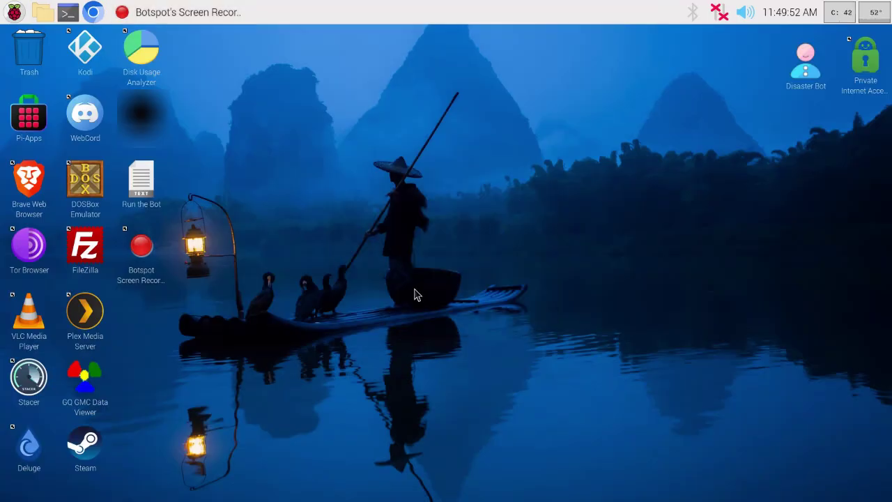
{"action": "double_click", "coordinate": [799, 82]}
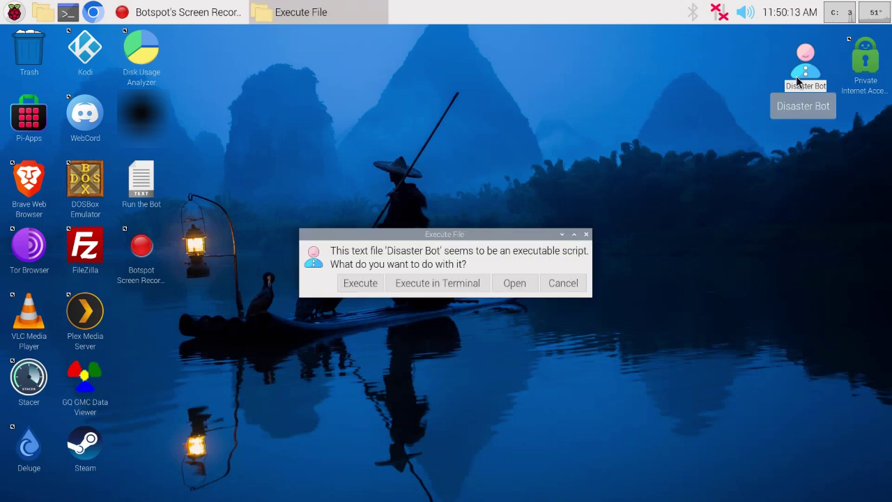
{"action": "left_click", "coordinate": [360, 283]}
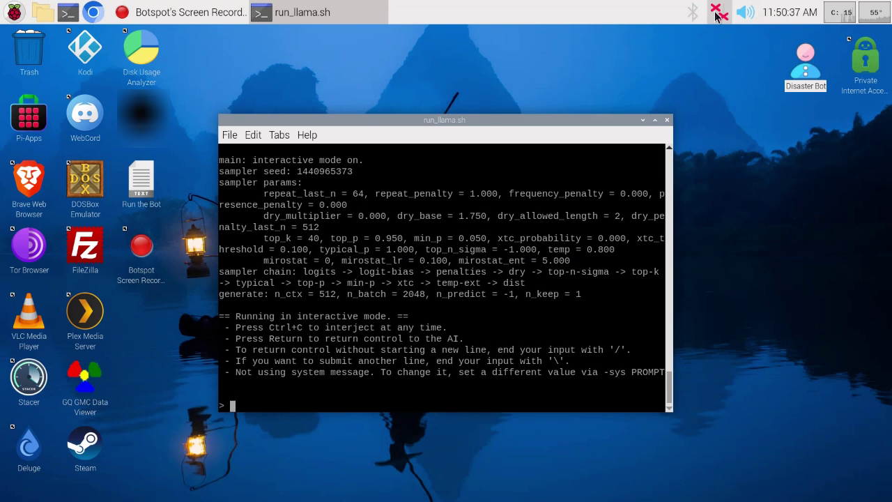
- Ask the offline chatbot "How do I purify dirty river water?"
{"action": "mouse_move", "coordinate": [718, 14]}
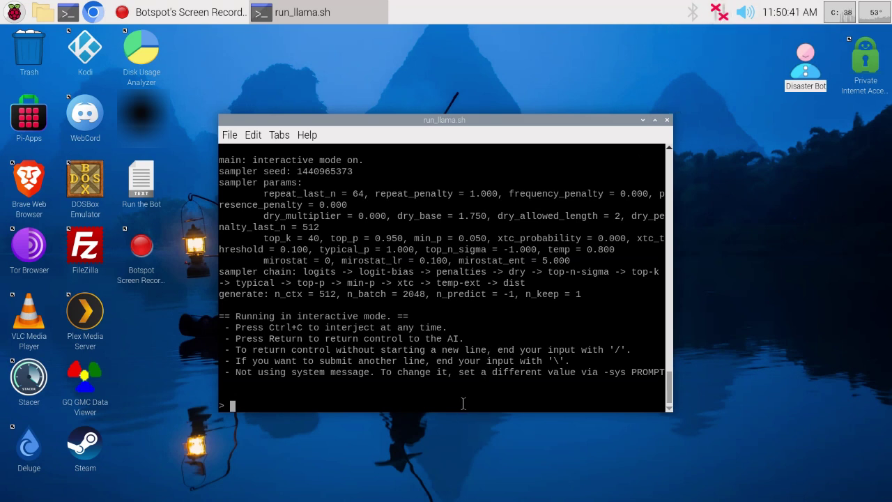
{"action": "type", "text": "How do I pu"}
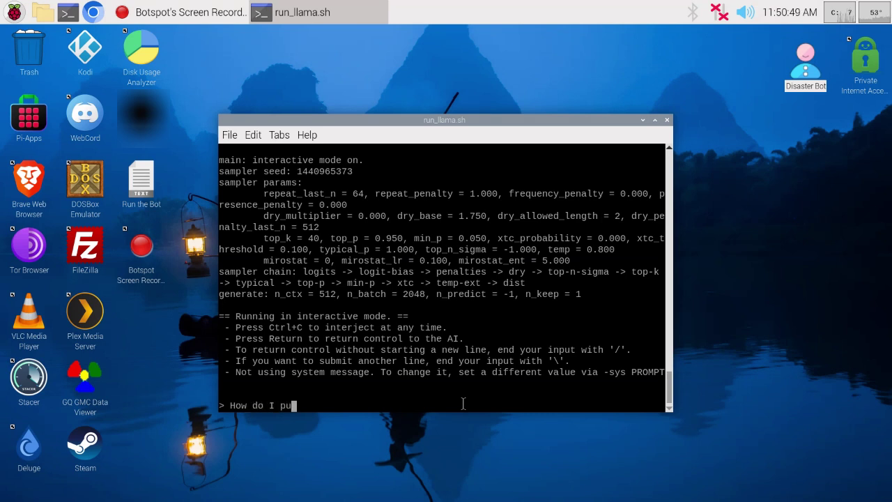
{"action": "type", "text": "rify dirty ri"}
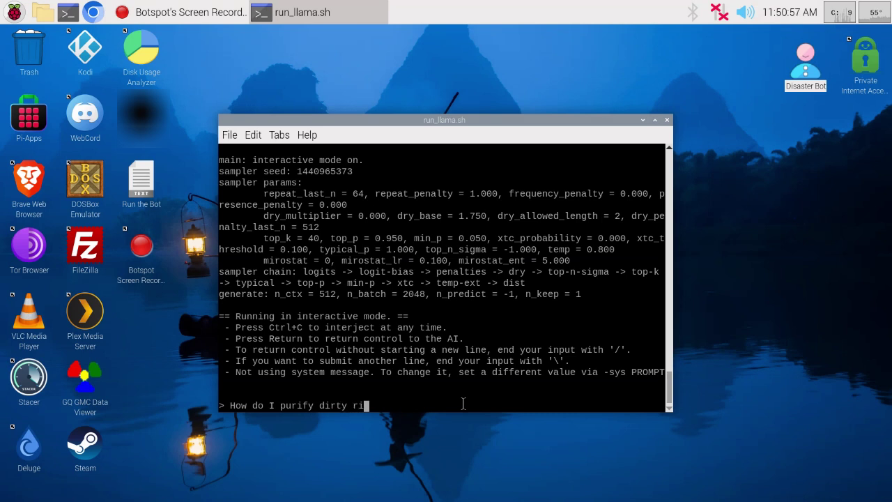
{"action": "type", "text": "ver water"}
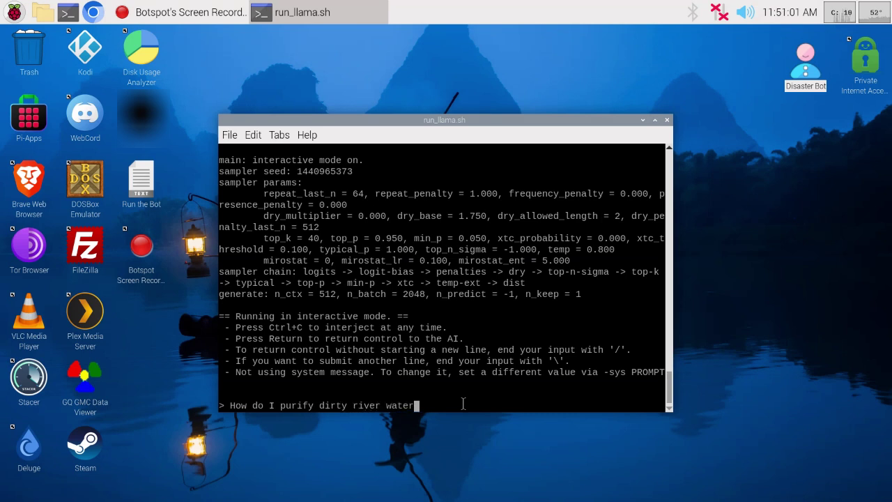
{"action": "type", "text": "?"}
{"action": "key", "text": "Return"}
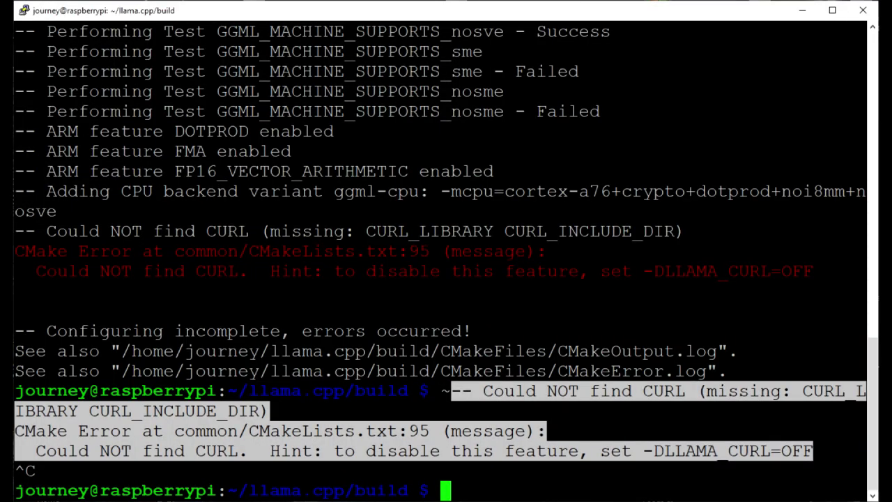
- Install the libcurl4-openssl-dev package with apt from the llama.cpp build directory session, with automatic confirmation
{"action": "right_click", "coordinate": [456, 493]}
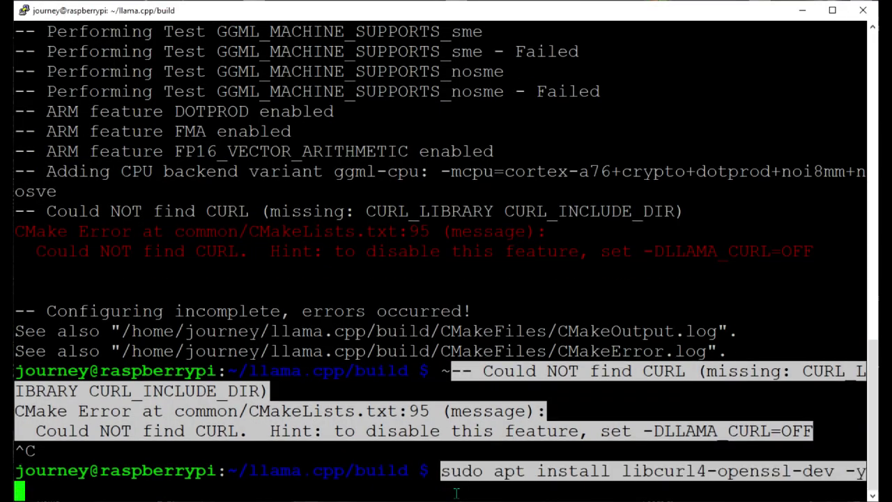
{"action": "key", "text": "Return"}
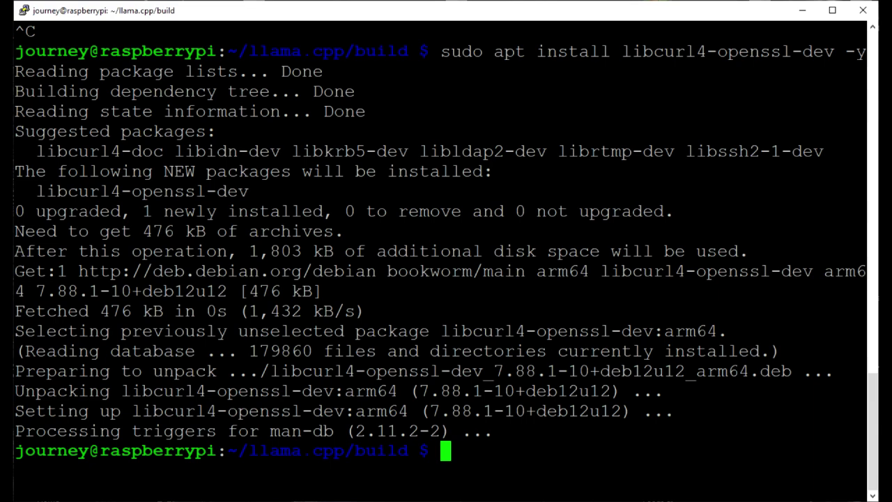
{"action": "key", "text": "alt+Tab"}
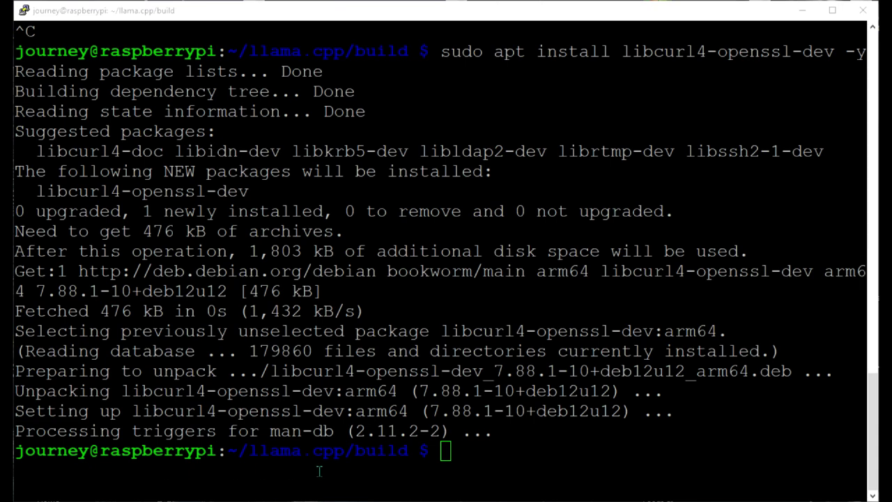
- Change the working directory to ~/llama.cpp/build in the Raspberry Pi terminal session
{"action": "left_click", "coordinate": [445, 452]}
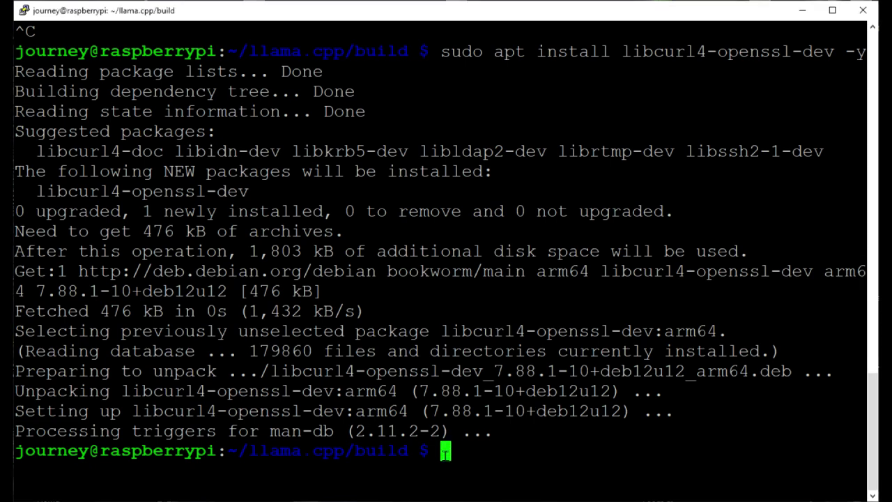
{"action": "right_click", "coordinate": [444, 452]}
{"action": "key", "text": "Return"}
- Try to configure the llama.cpp build by running ".cmake .." from the build directory, and repeat the attempt once
{"action": "type", "text": "."}
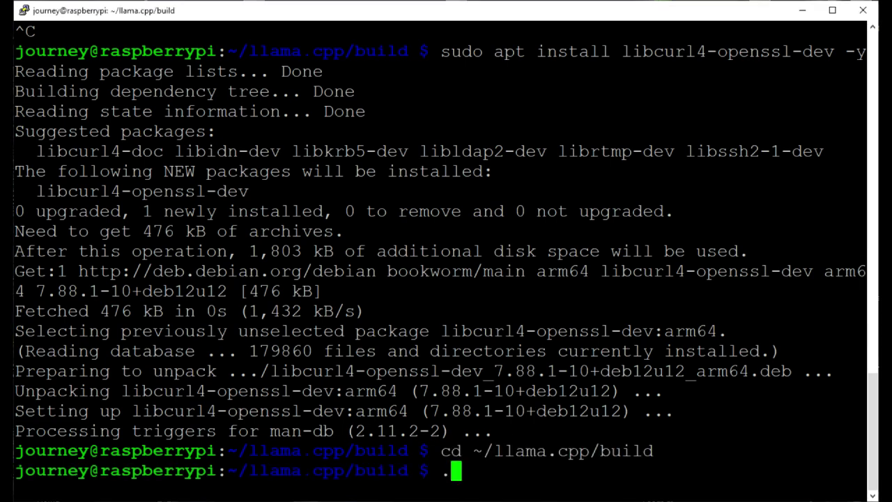
{"action": "key", "text": "alt+Tab"}
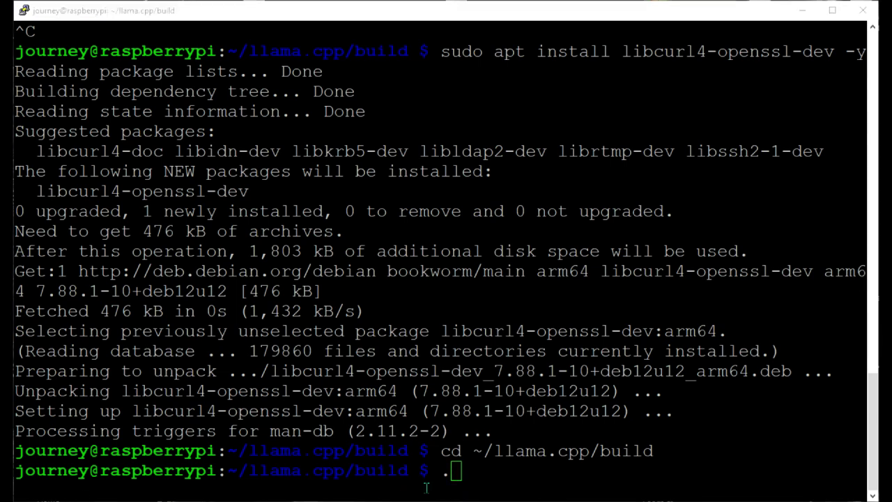
{"action": "left_click", "coordinate": [454, 472]}
{"action": "right_click", "coordinate": [454, 472]}
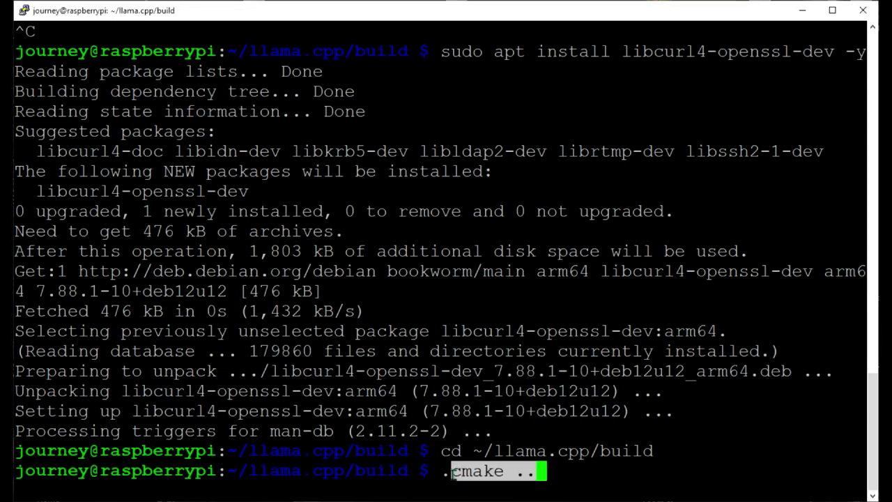
{"action": "key", "text": "Return"}
{"action": "type", "text": "."}
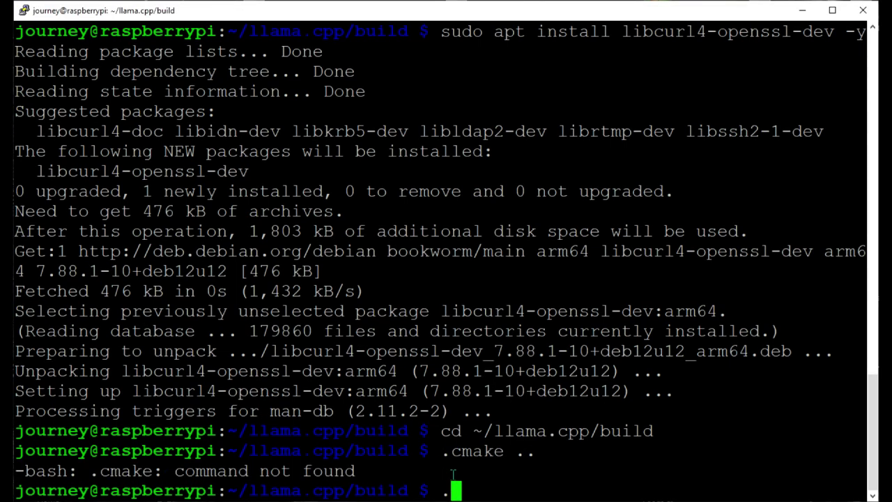
{"action": "right_click", "coordinate": [484, 495]}
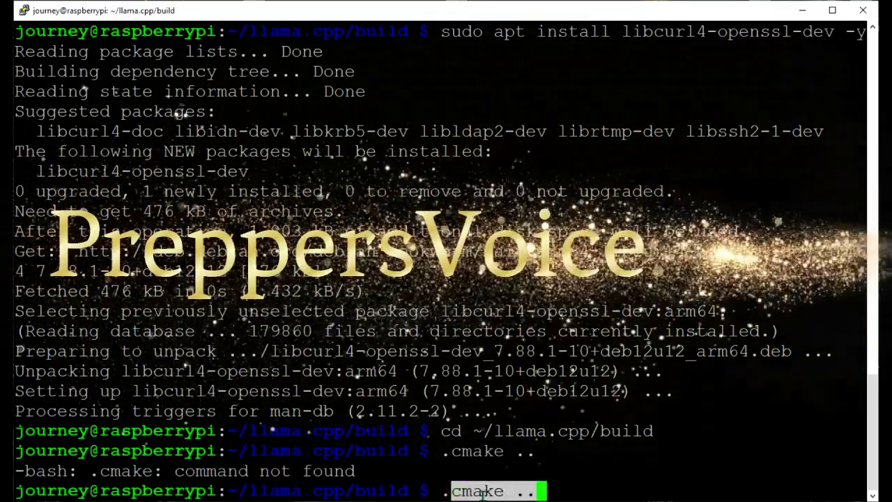
{"action": "key", "text": "Return"}
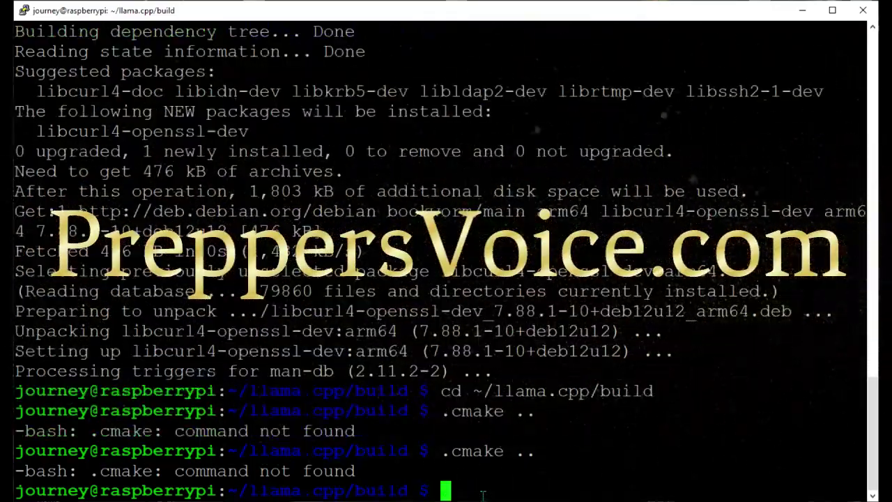